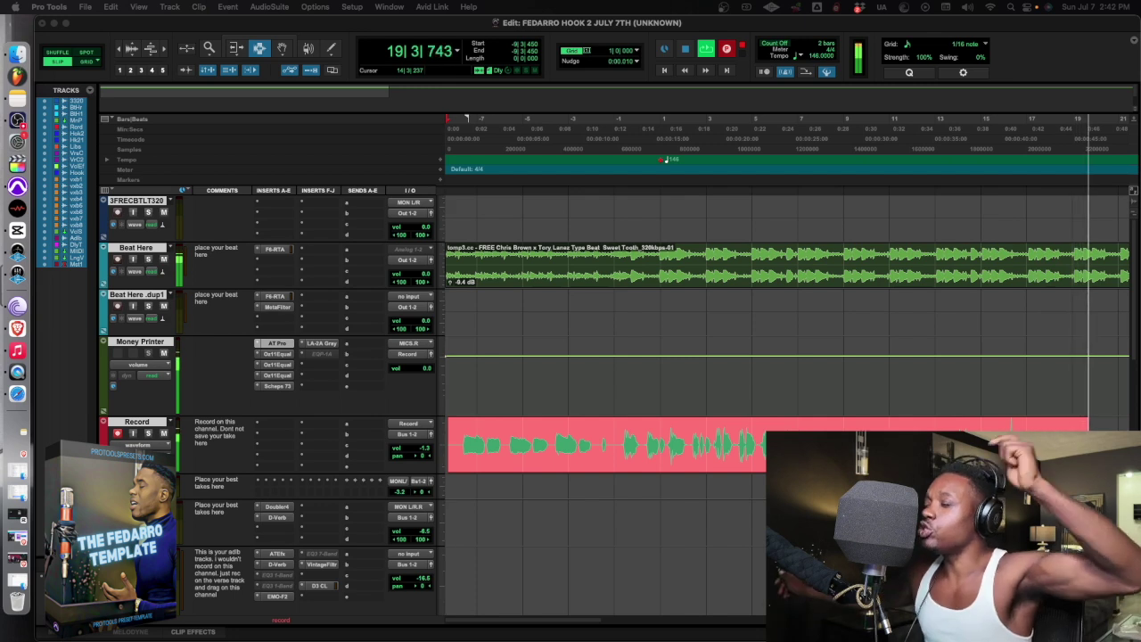
Step: Stop the running take and punch in short new vocal takes on the Record track between bars -1 and 1
key("space")
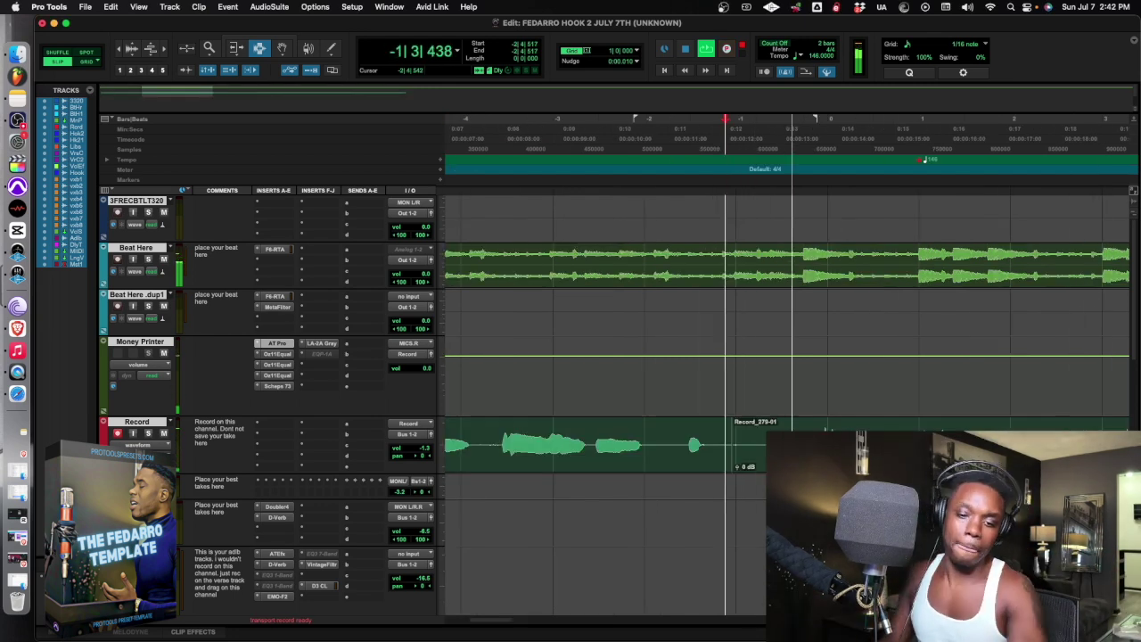
key("super+space")
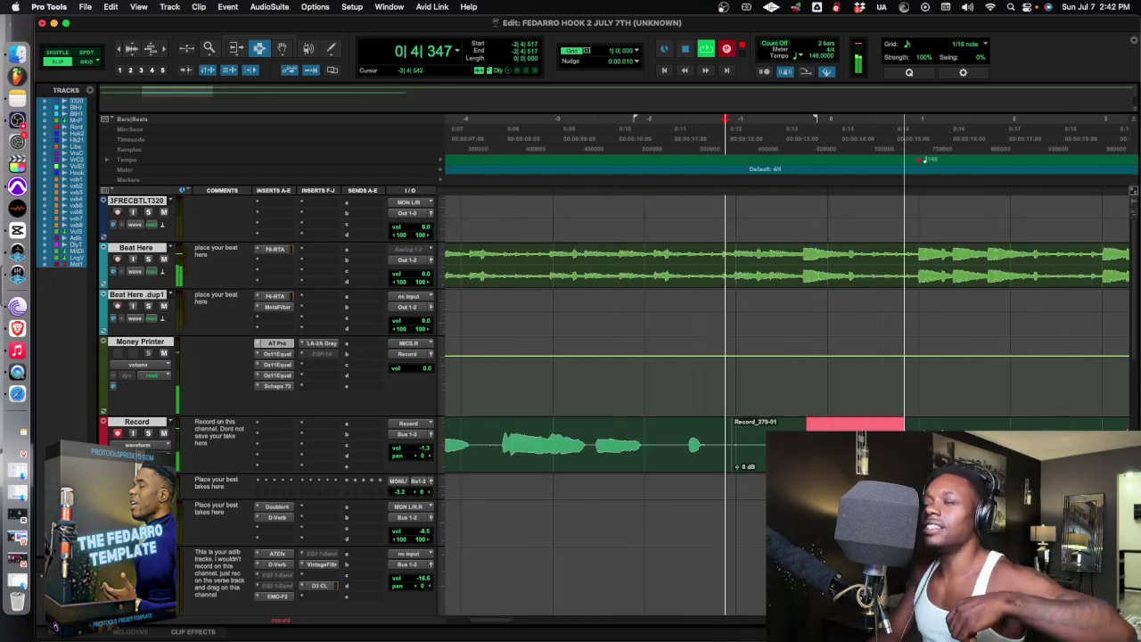
key("space")
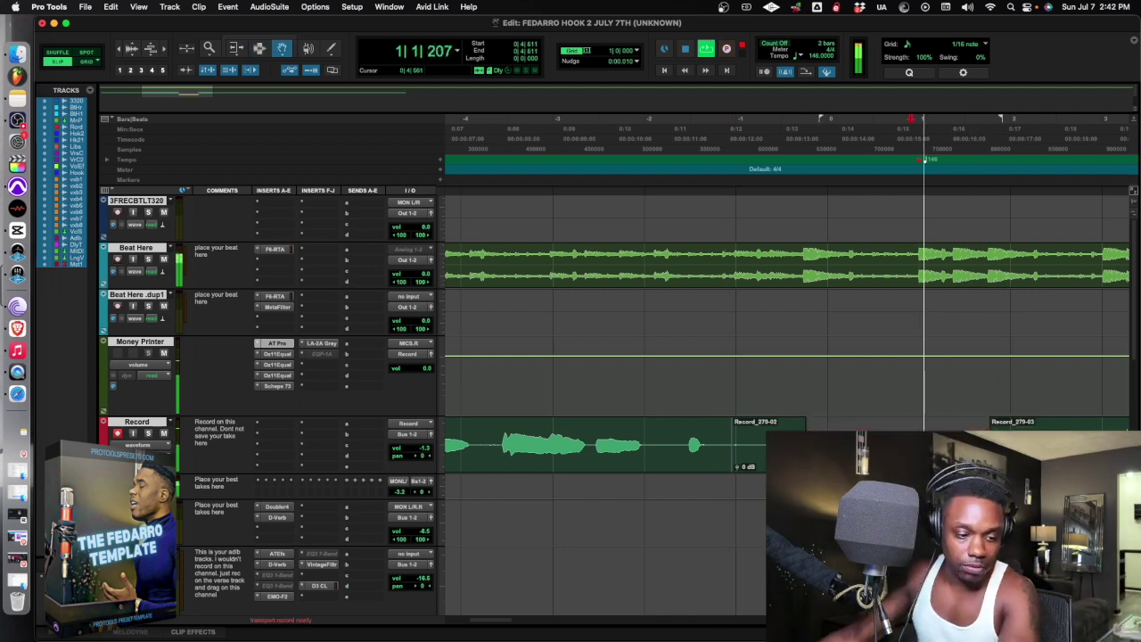
key("super+space")
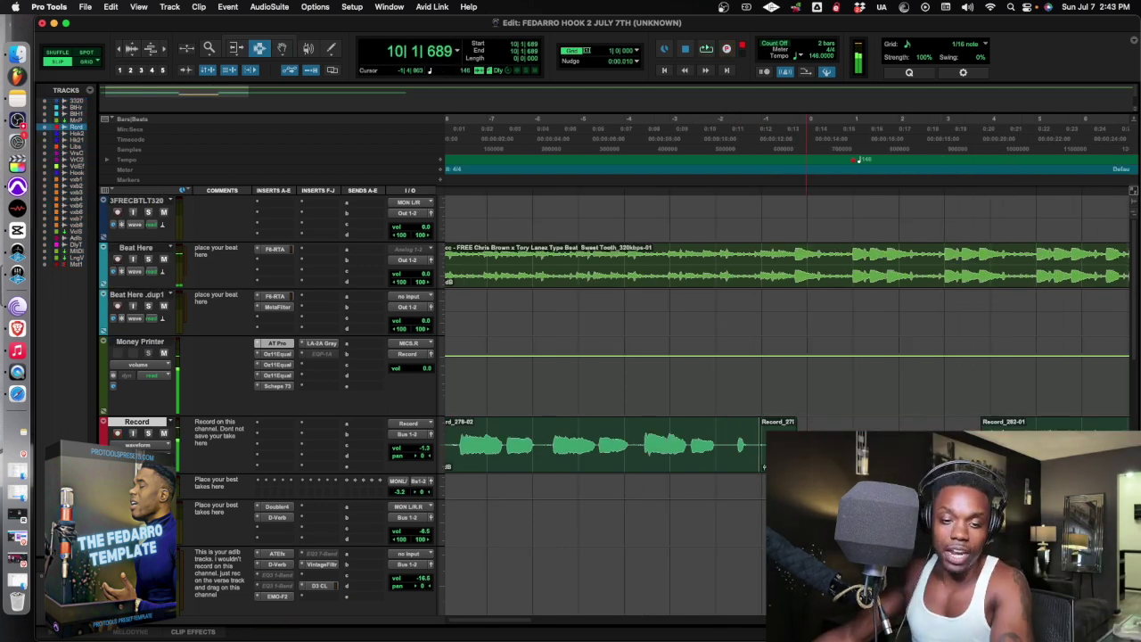
Step: Record new vocal takes on the Record track from bar 0 onward, restarting the recording for the next phrase
left_click(807, 119)
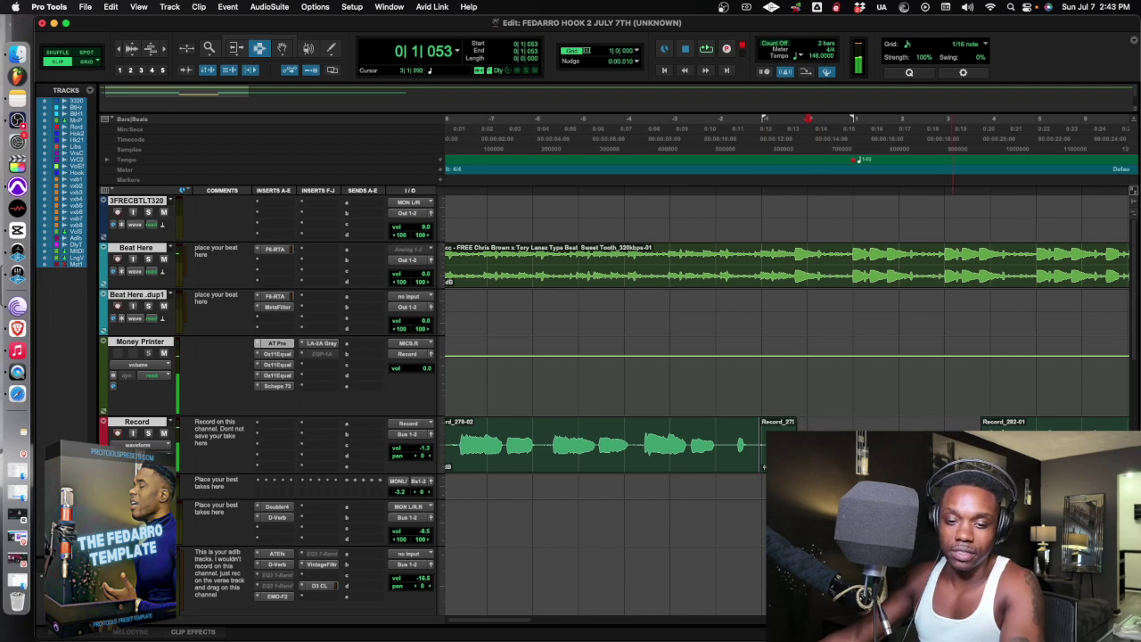
key("super+space")
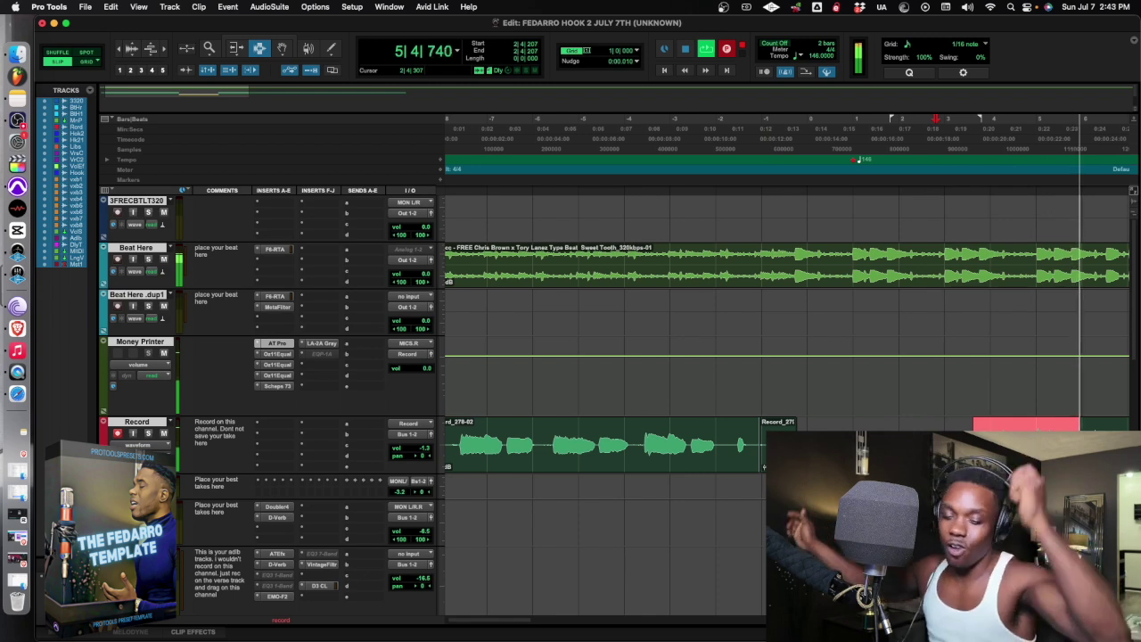
key("space")
key("super+space")
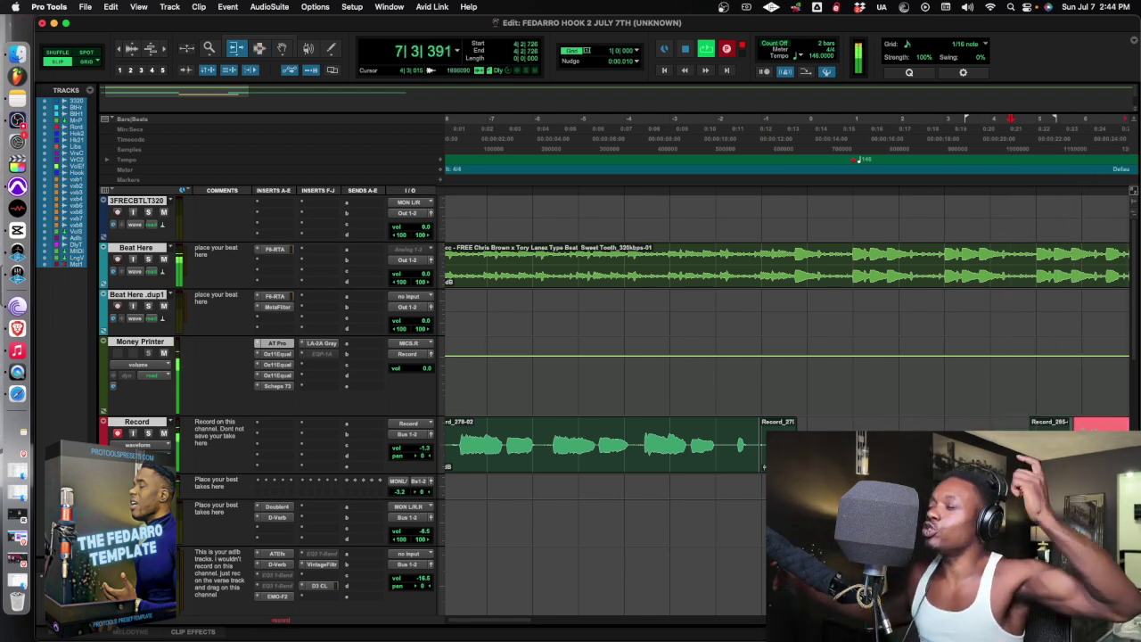
Step: Move the newly recorded take near bar 6 from the Record track down to the Hook 2 track and play it back
key("F8")
left_click_drag(1085, 447, 1090, 485)
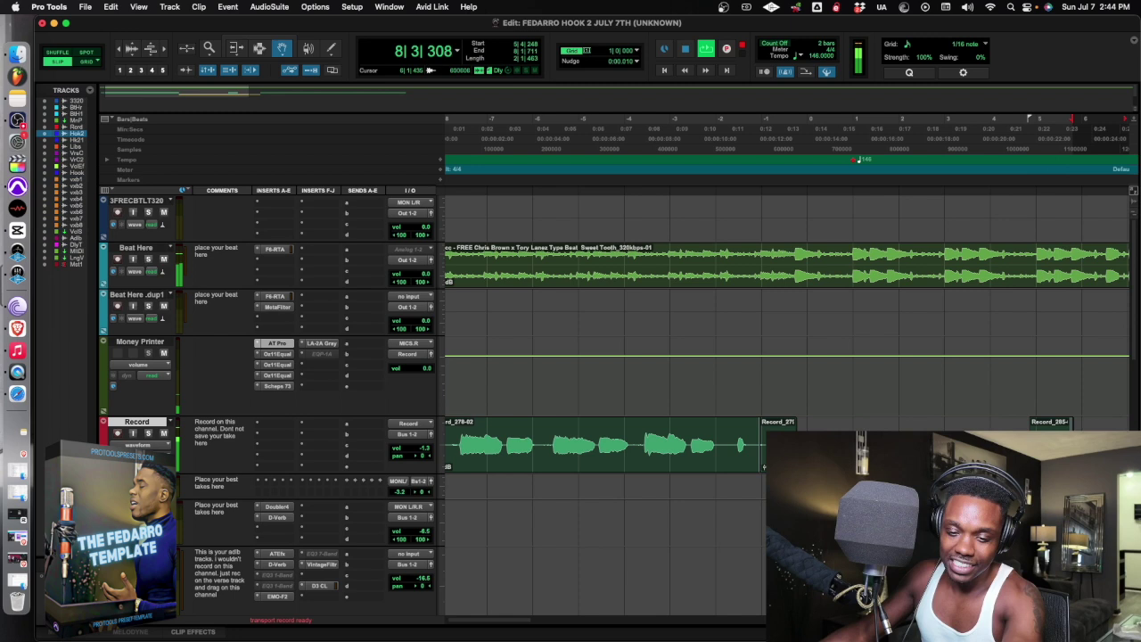
key("space")
key("space")
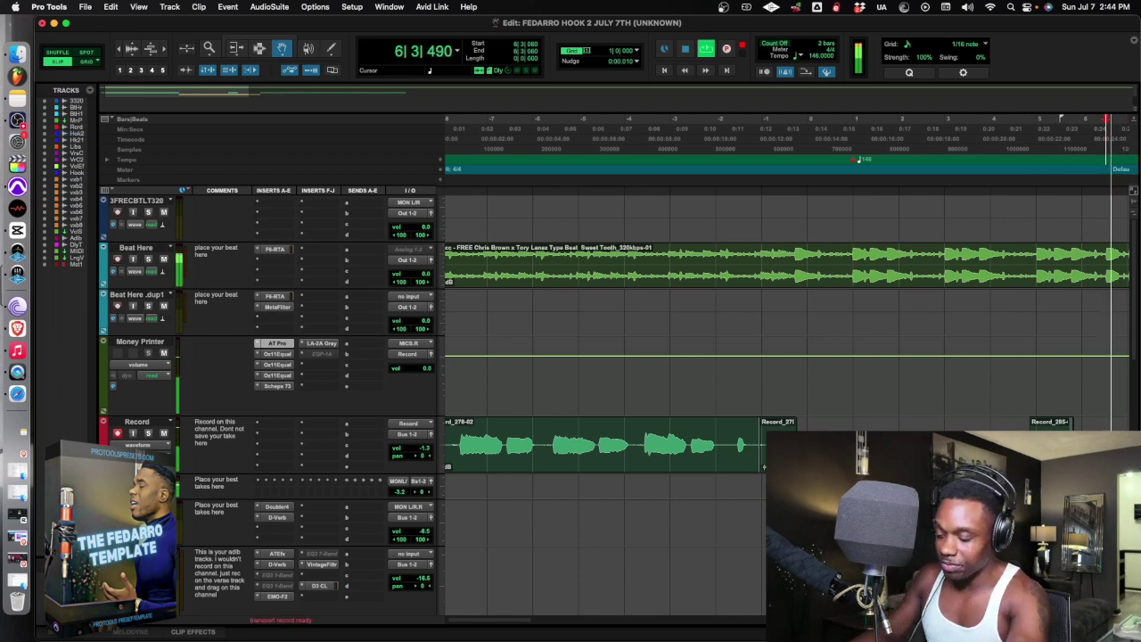
key("super+bracketleft")
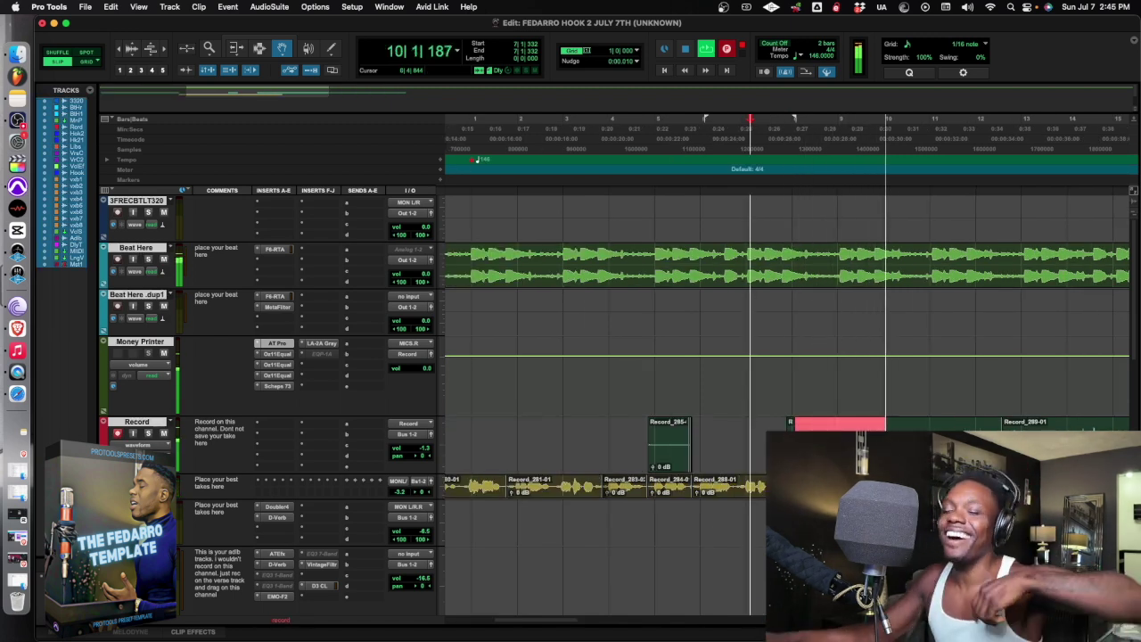
Step: Play back the assembled Hook 2 takes from just before bar 0
left_click(796, 486)
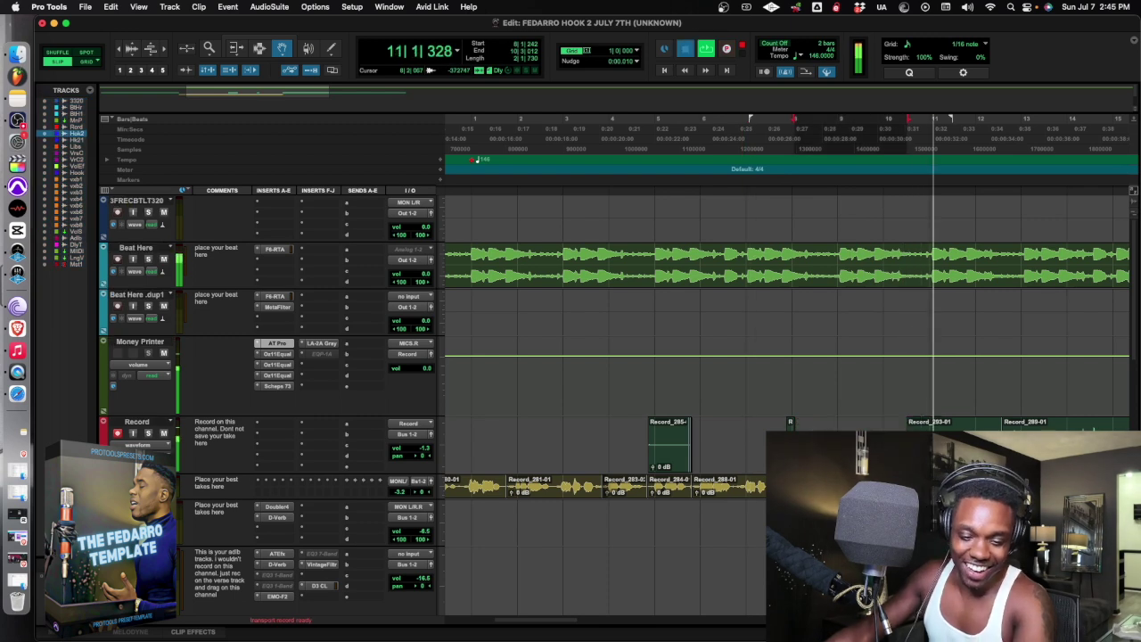
key("space")
key("r")
left_click(600, 131)
key("space")
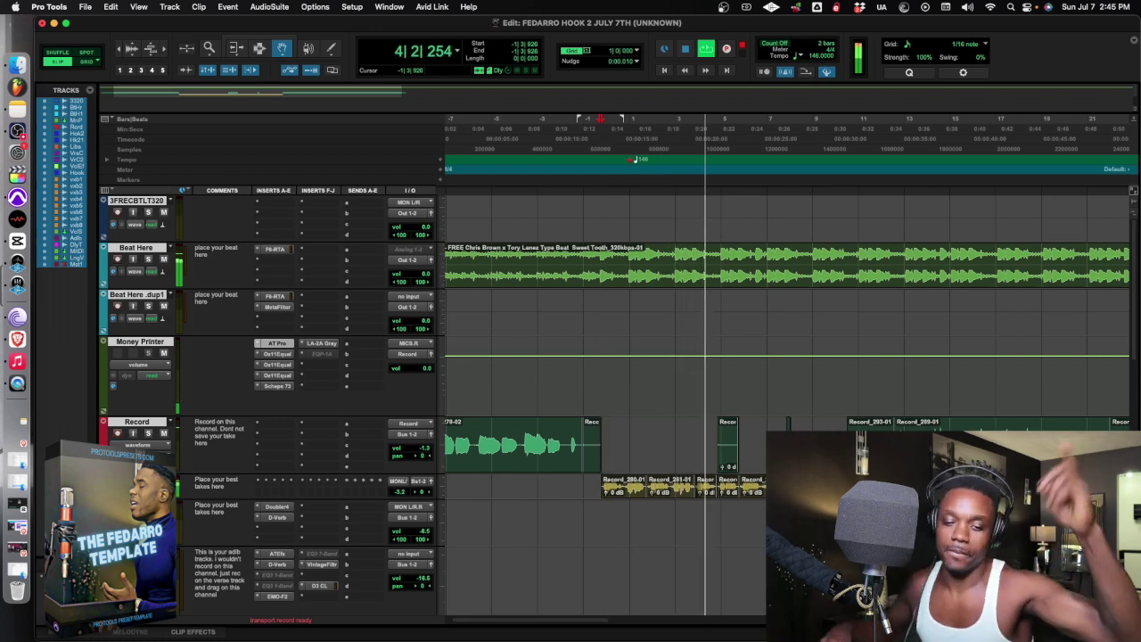
Step: Mute the short Hook 2 clip at bar 5 and stop playback
left_click(730, 490)
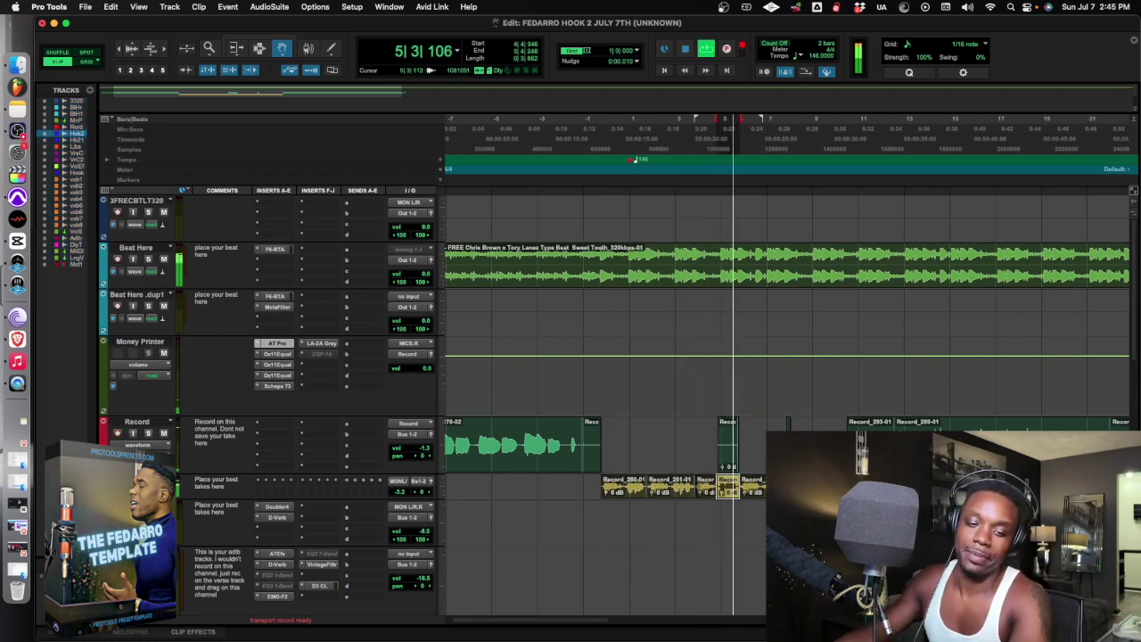
key("super+m")
key("space")
Step: Record a replacement vocal take on the Record track around bars 5 to 6, starting the run-up at bar 4
left_click(703, 129)
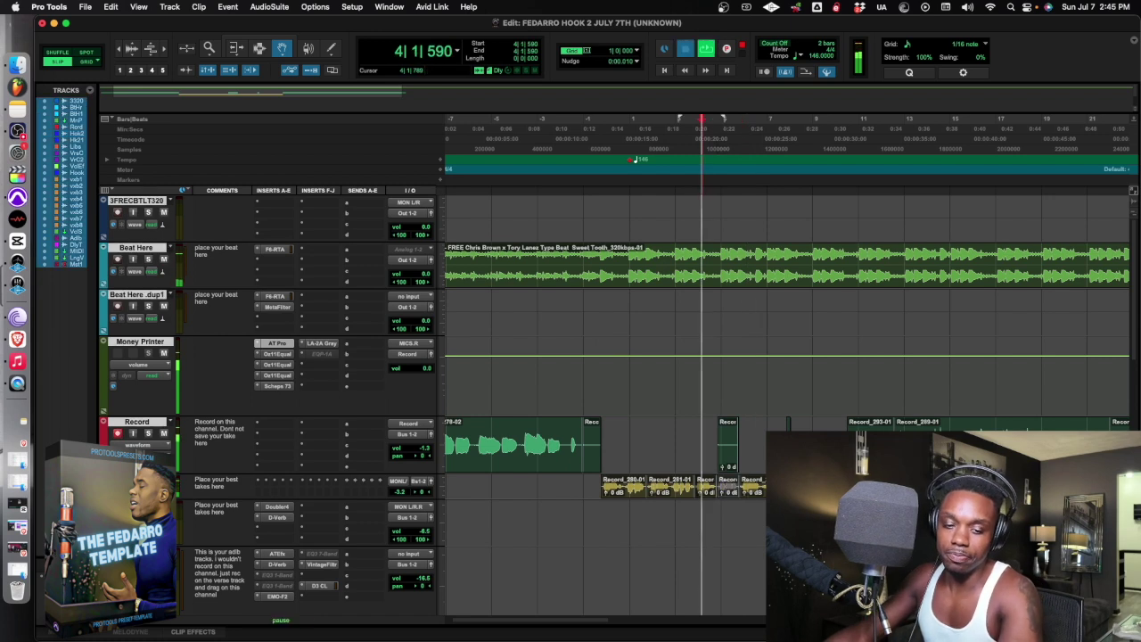
key("space")
key("t")
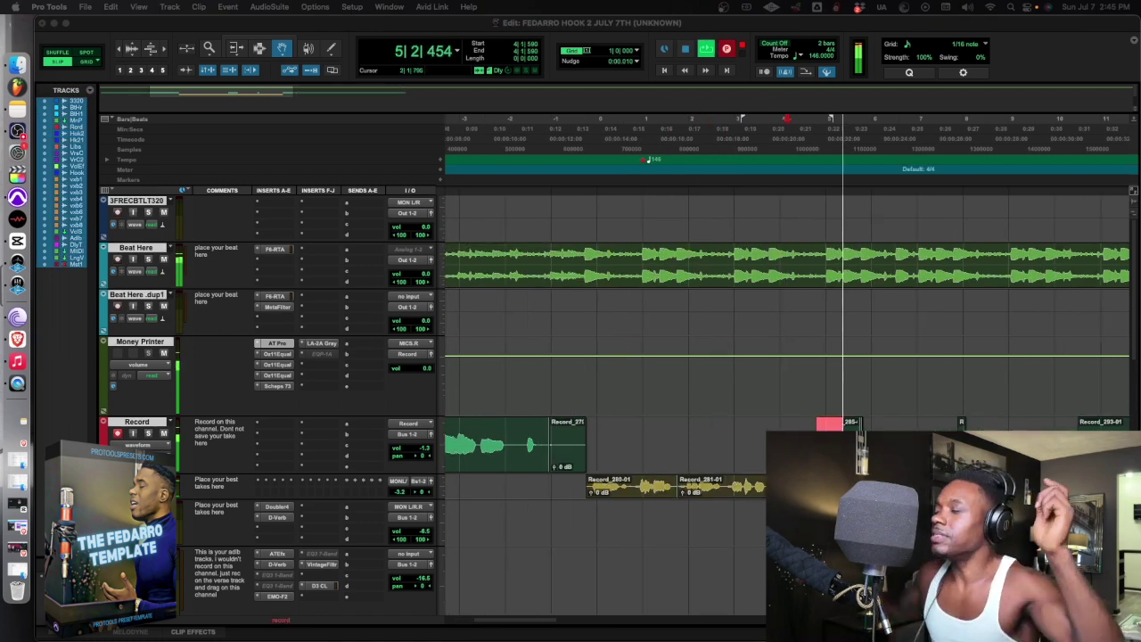
key("space")
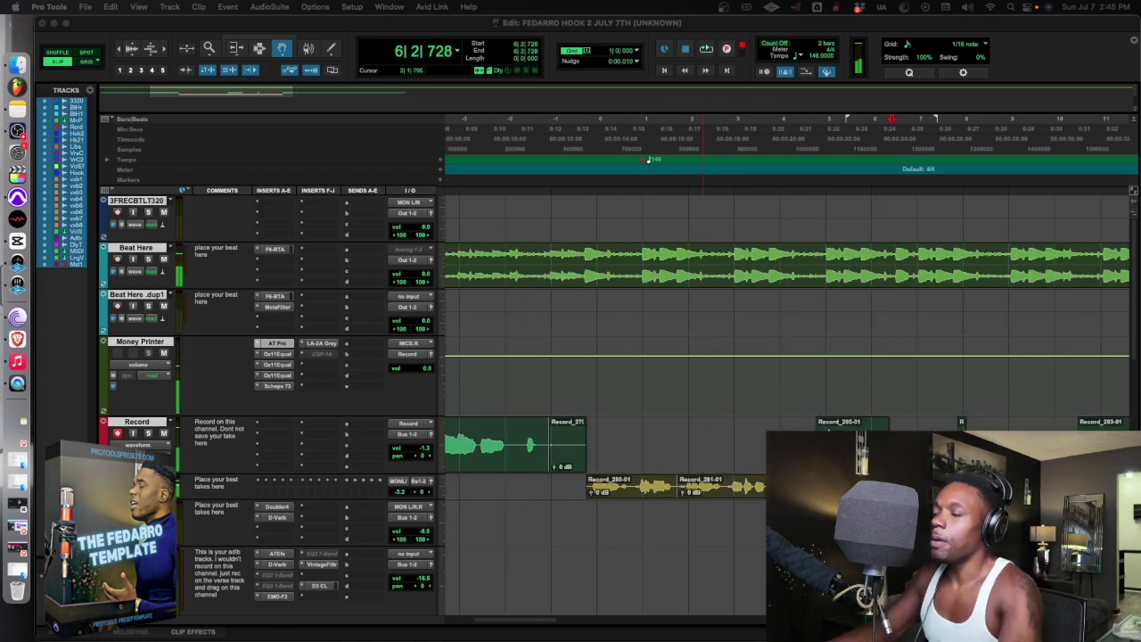
Step: Check the section from about bar 4 and delete the leftover clip near bar 6 on the Record track
left_click(787, 129)
left_click(778, 130)
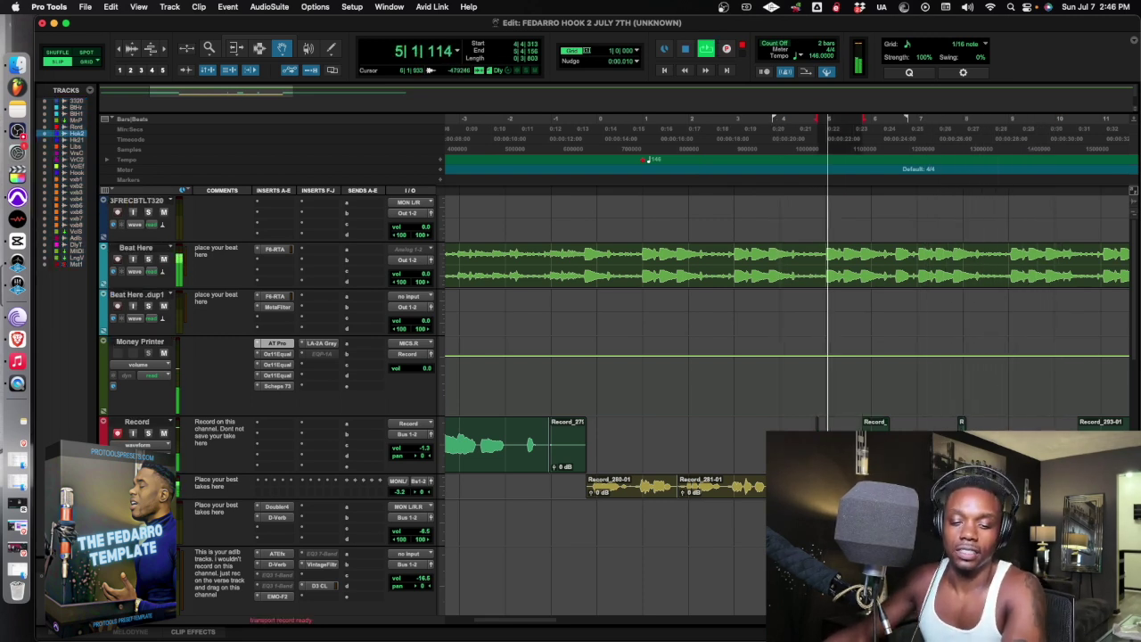
left_click(883, 442)
key("Delete")
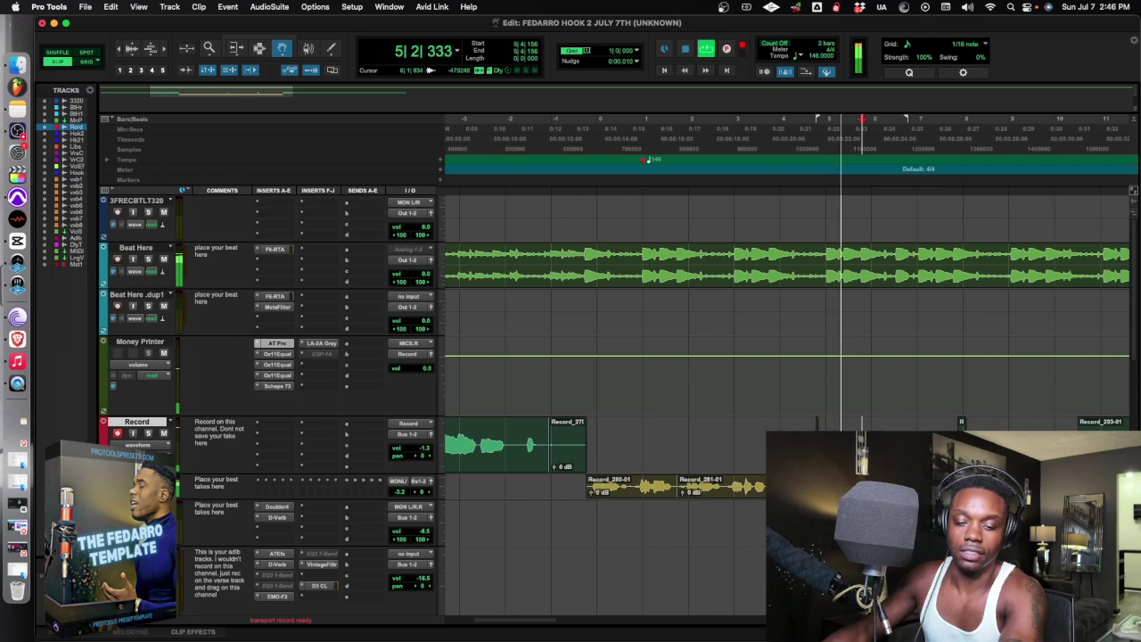
key("space")
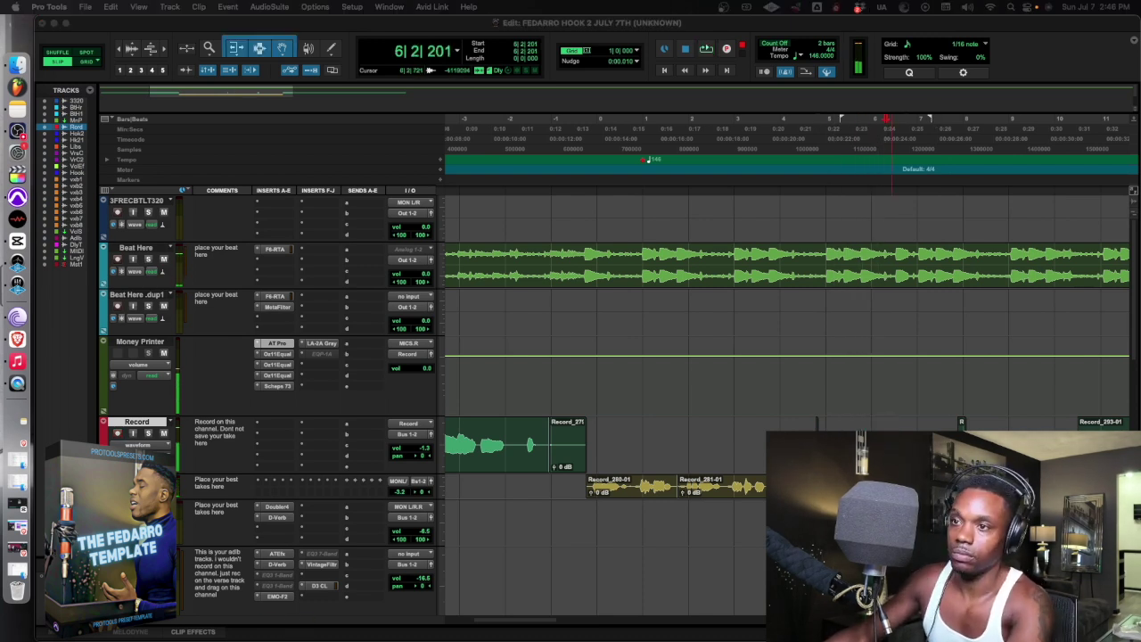
Step: Play the hook from about bar -1 and lower the Hook 2.dup1 track's volume to -10.5
left_click(579, 133)
key("space")
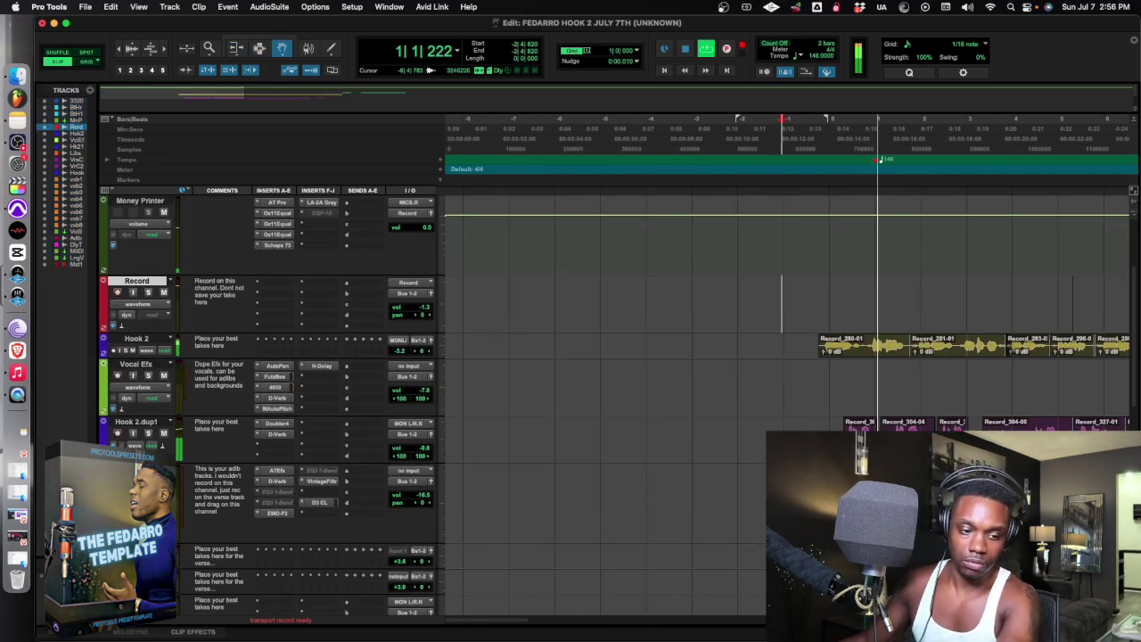
scroll(606, 357, "down", 10)
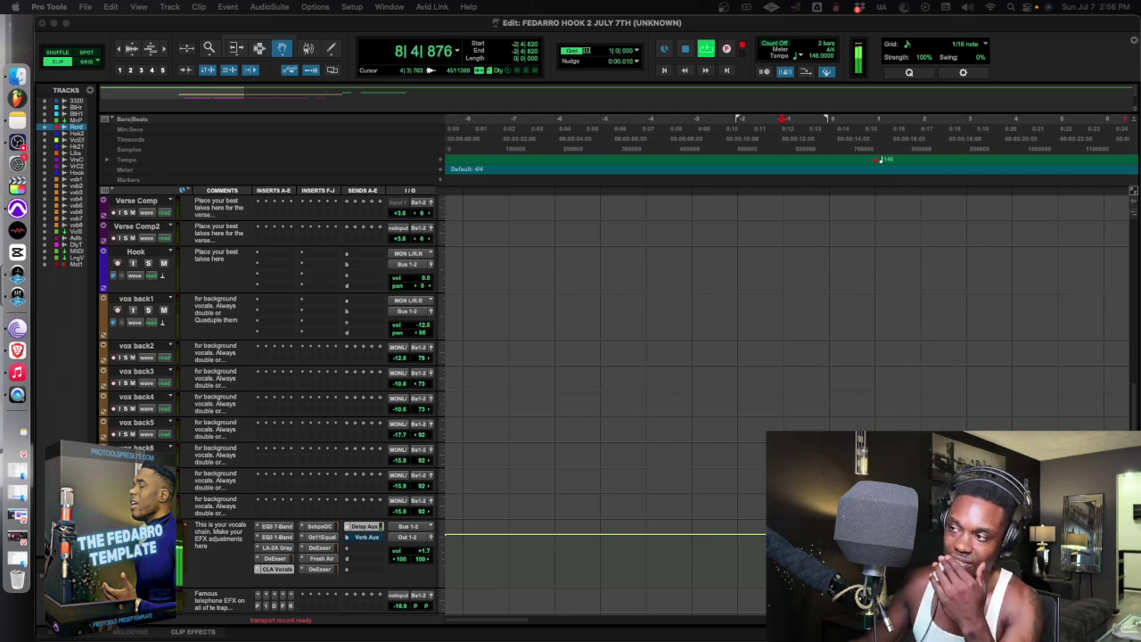
scroll(606, 401, "up", 8)
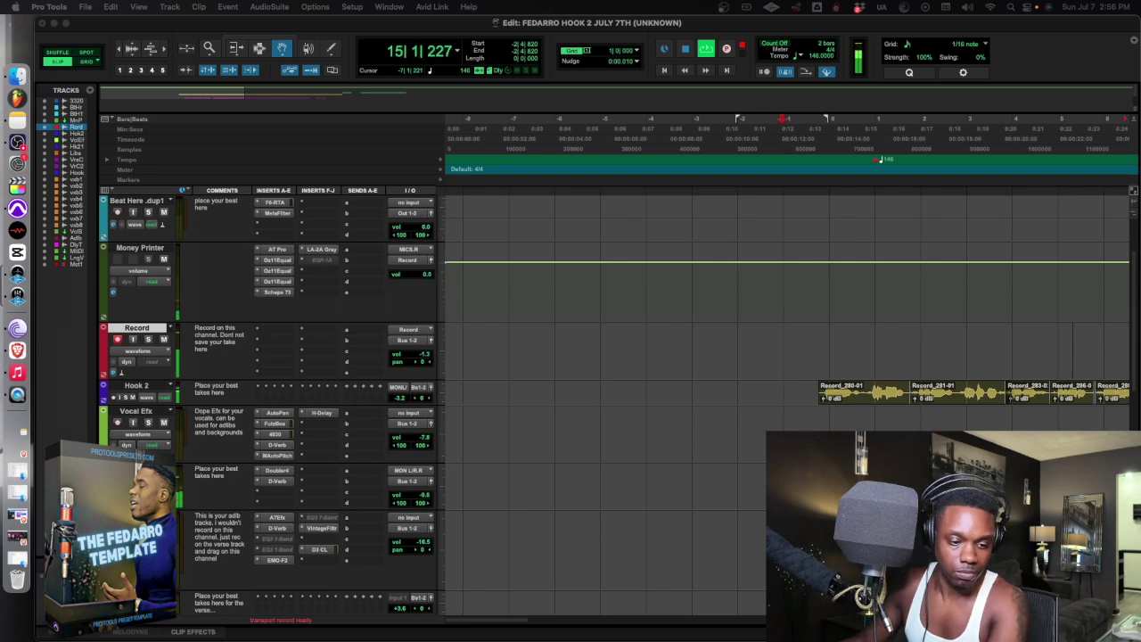
left_click_drag(424, 494, 425, 495)
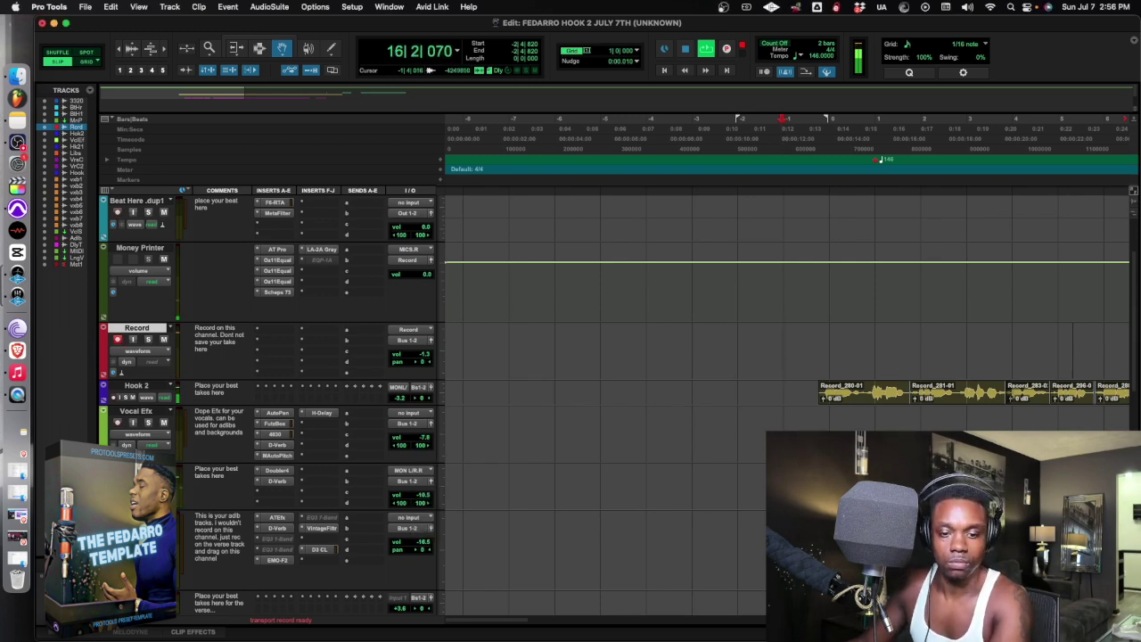
Step: Play back the layered hook from just before bar 0 to check the vocal balance
left_click(816, 123)
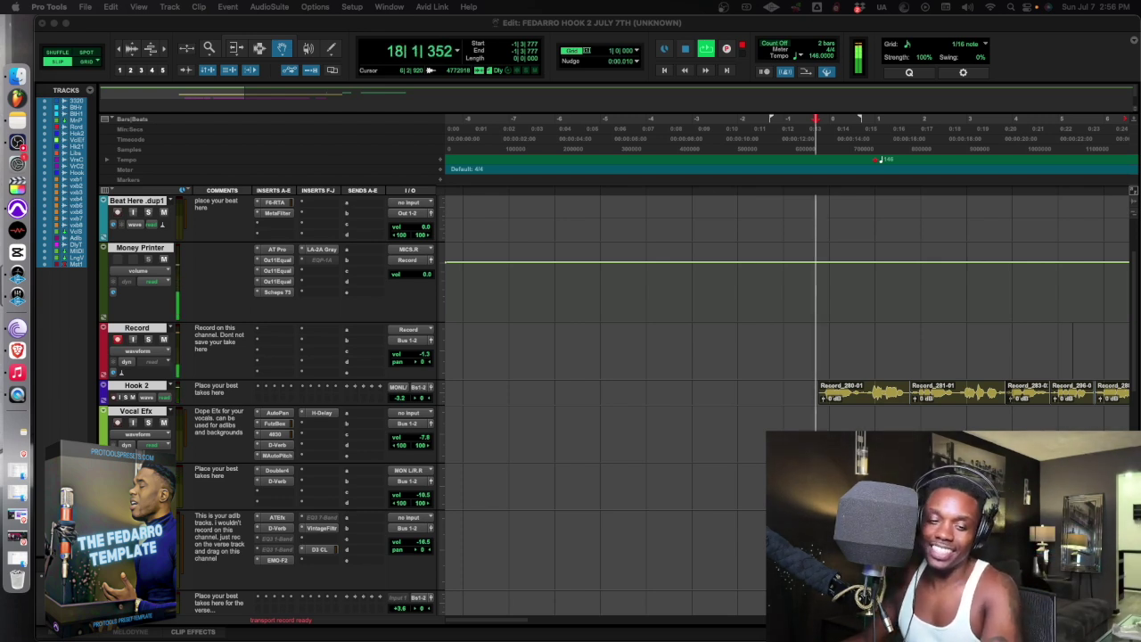
key("space")
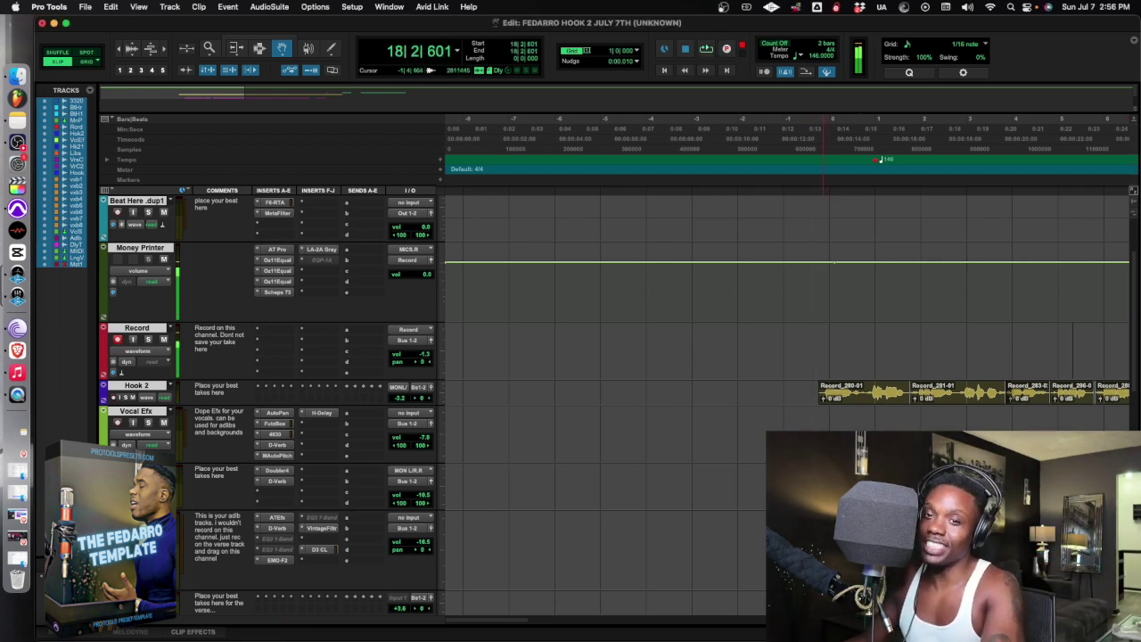
key("space")
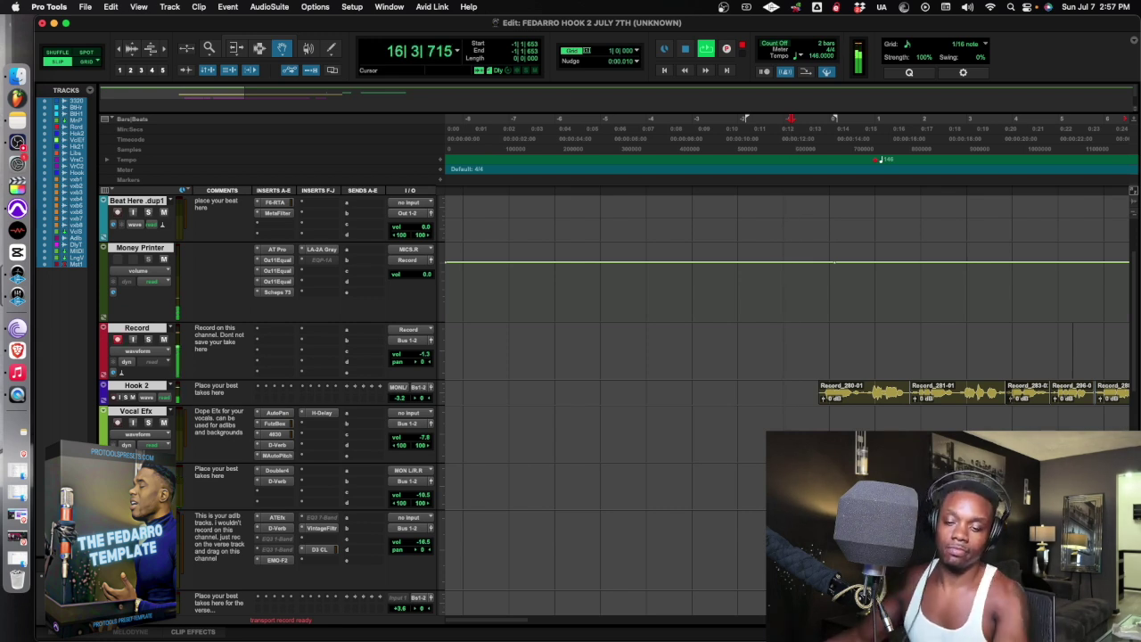
left_click(809, 337)
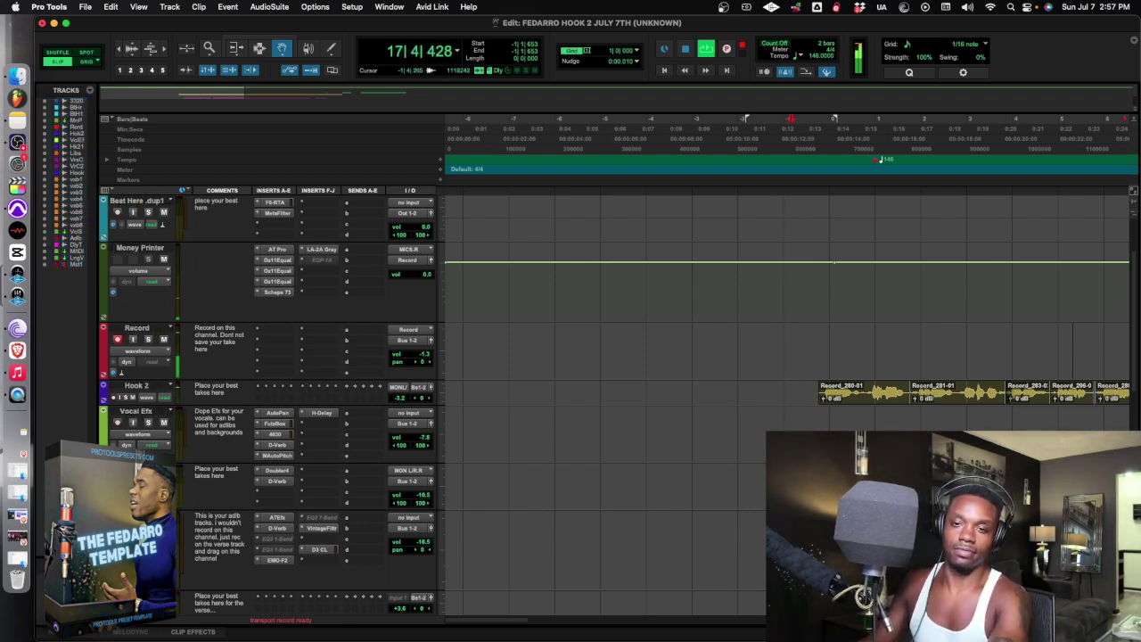